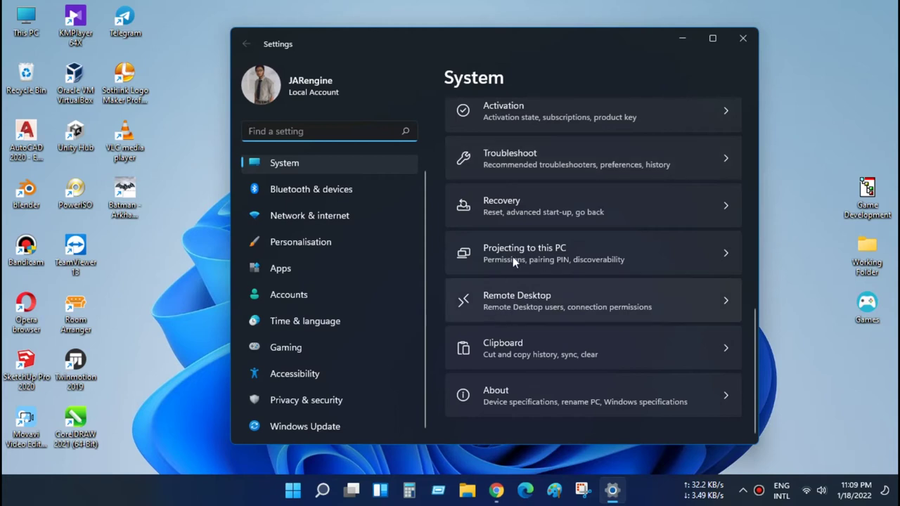
- Check the OS build number under Windows specifications on the system's About page
left_click(519, 395)
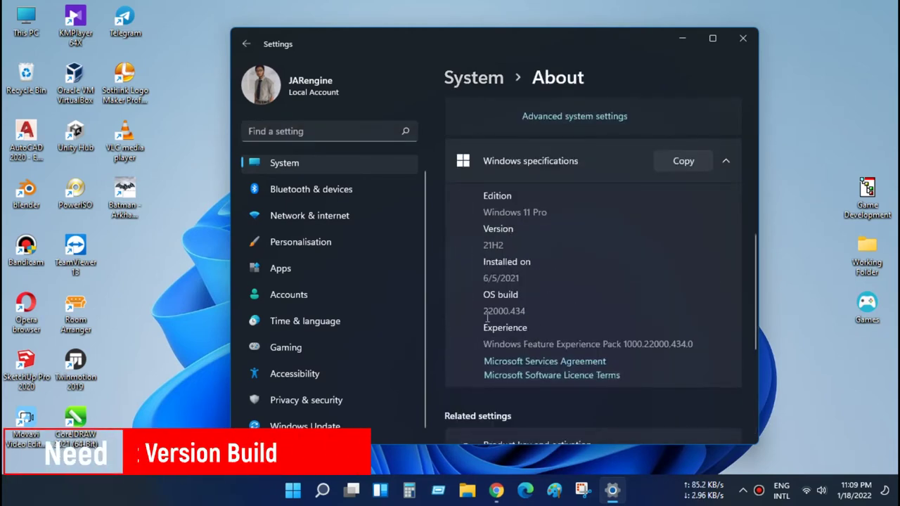
double_click(521, 312)
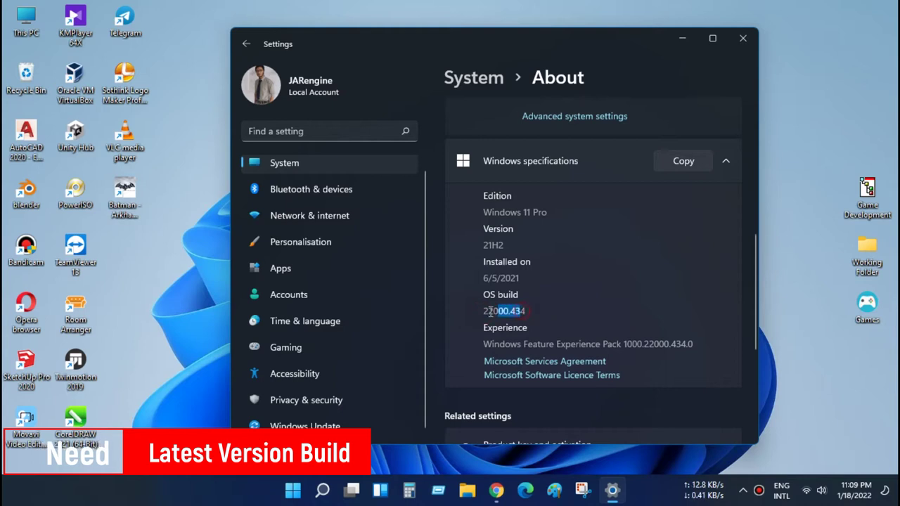
left_click(527, 310)
left_click_drag(507, 311, 522, 308)
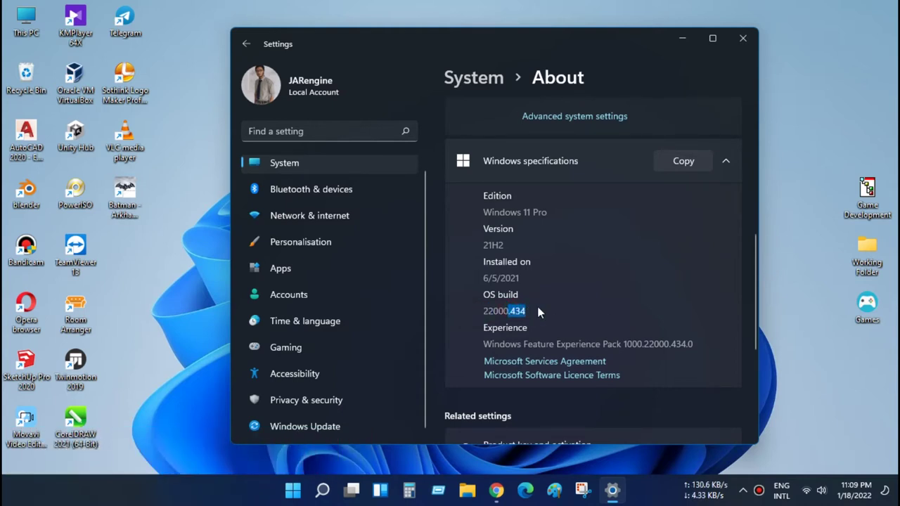
left_click_drag(484, 310, 531, 312)
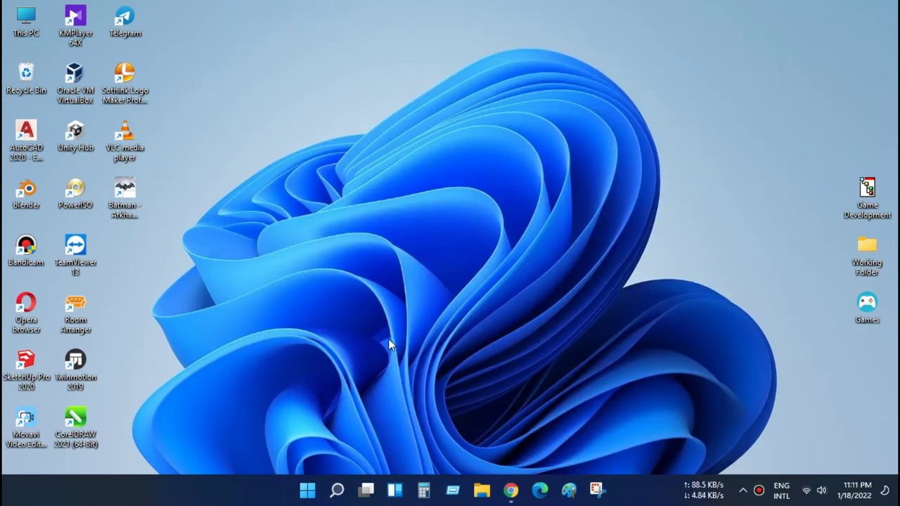
- Search the system for "windows fea" and open Turn Windows features on or off
left_click(307, 491)
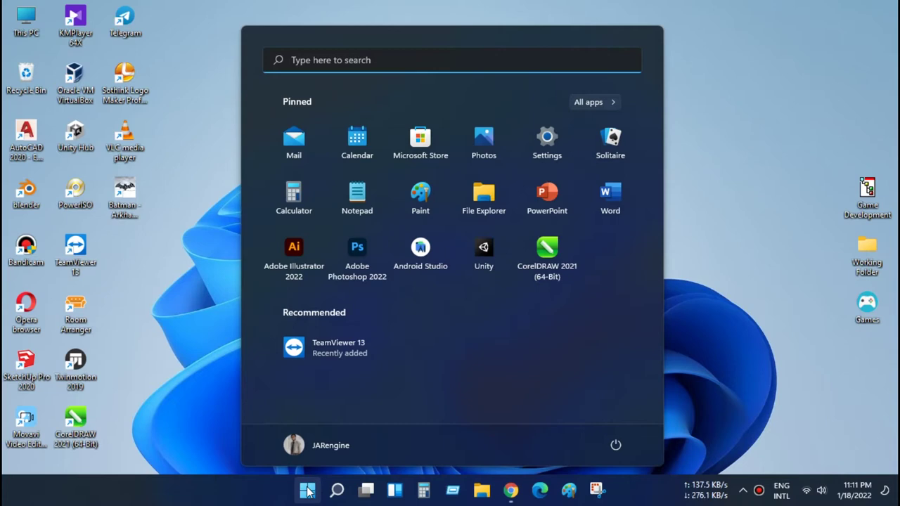
type("wind")
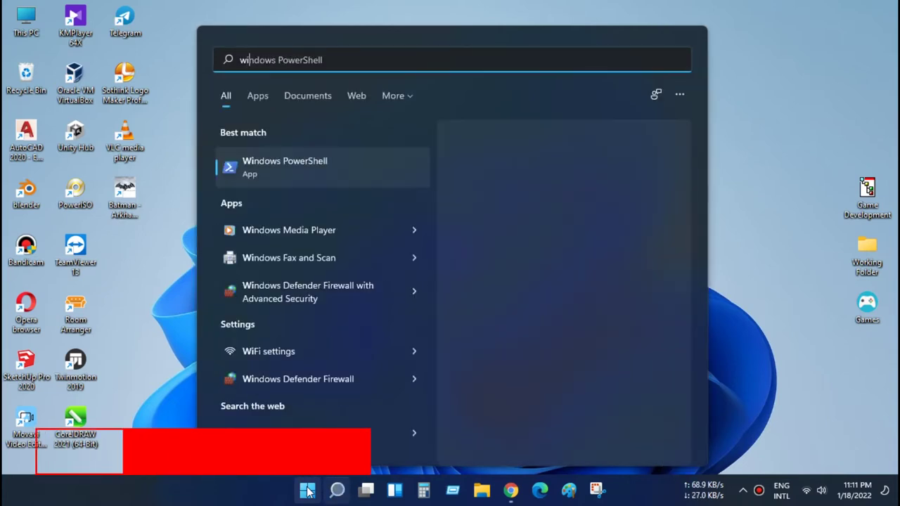
type("ows")
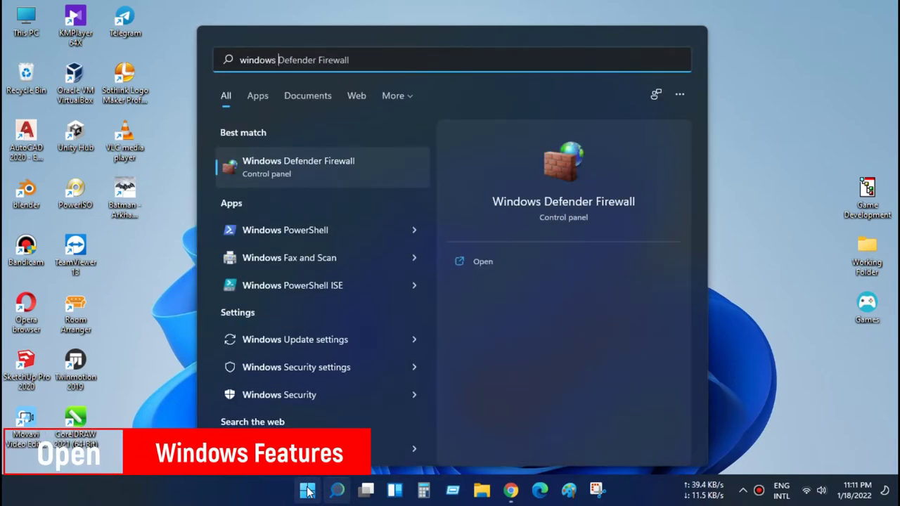
type(" fea")
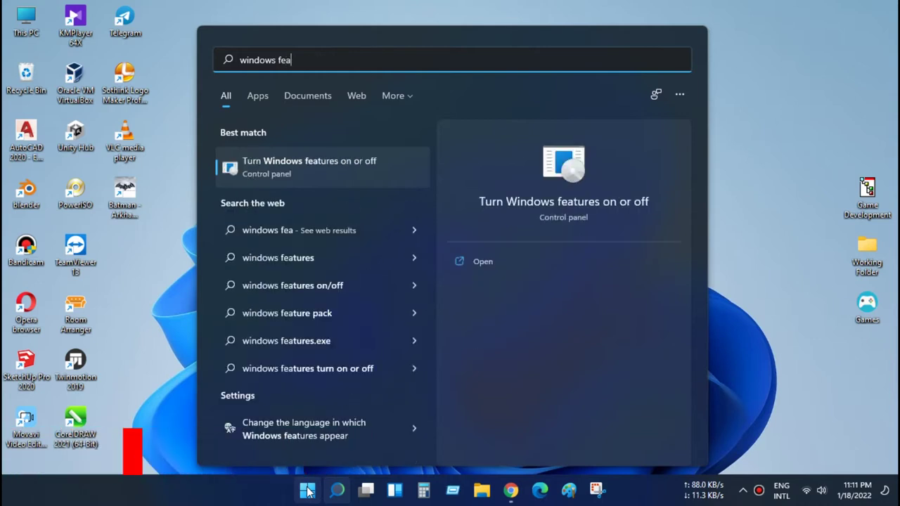
left_click(294, 178)
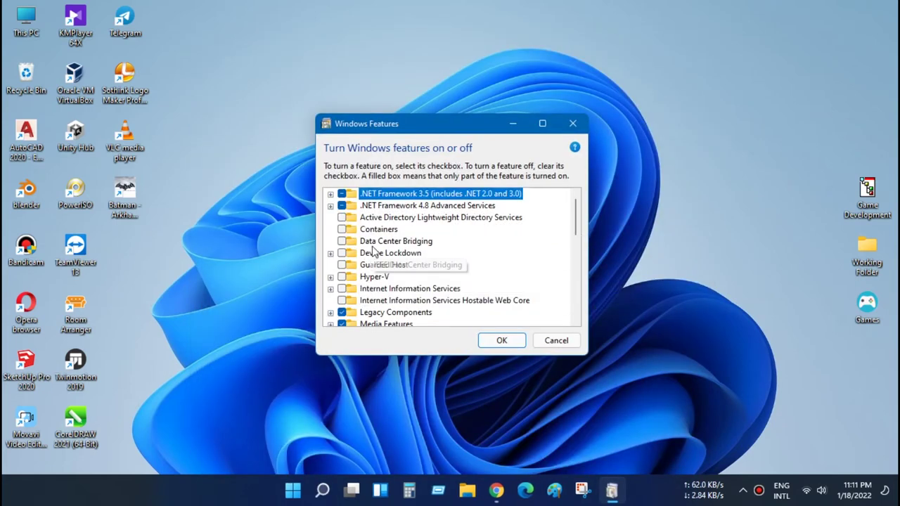
- Turn on the Virtual Machine Platform and Windows Hypervisor Platform features and restart the PC to finish installing them
scroll(402, 273, "down", 4)
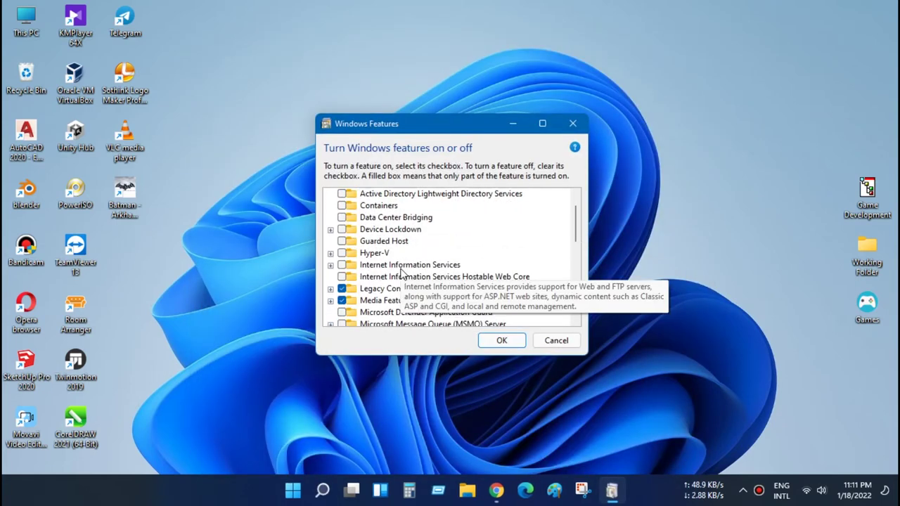
scroll(402, 273, "down", 5)
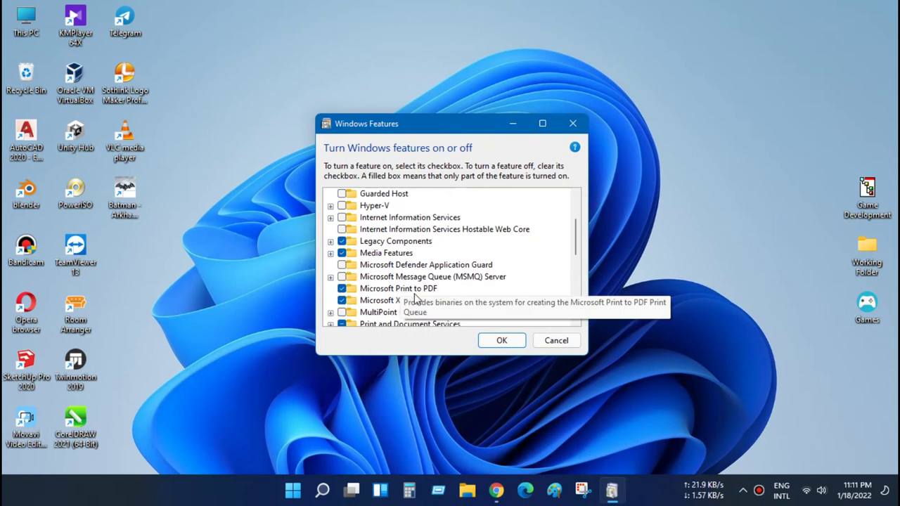
scroll(443, 295, "down", 2)
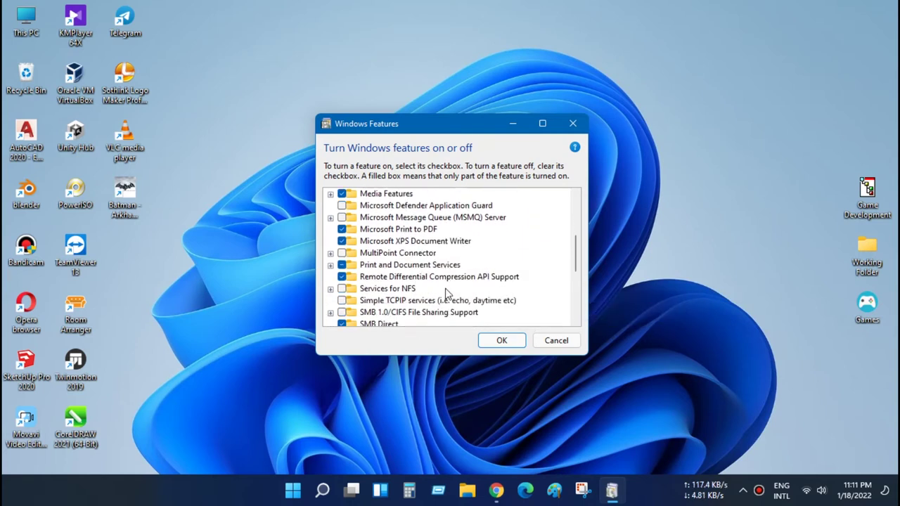
scroll(445, 292, "down", 1)
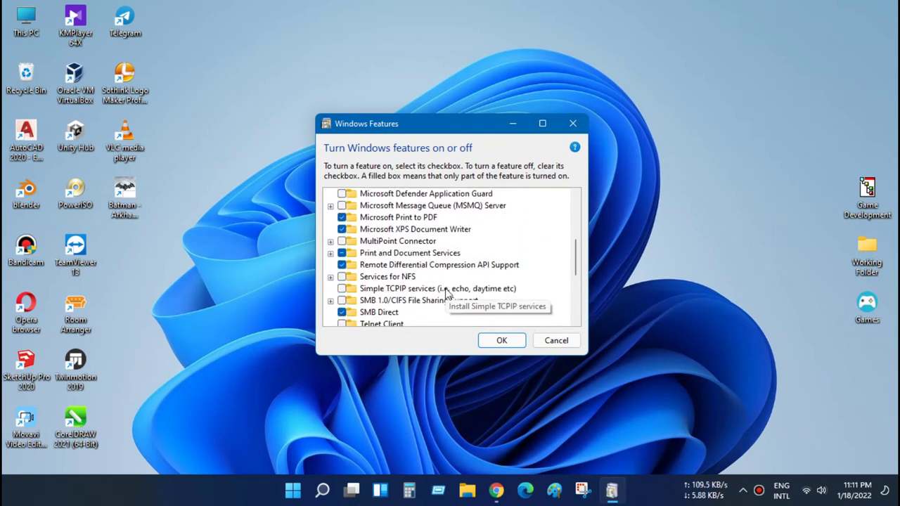
scroll(443, 291, "down", 5)
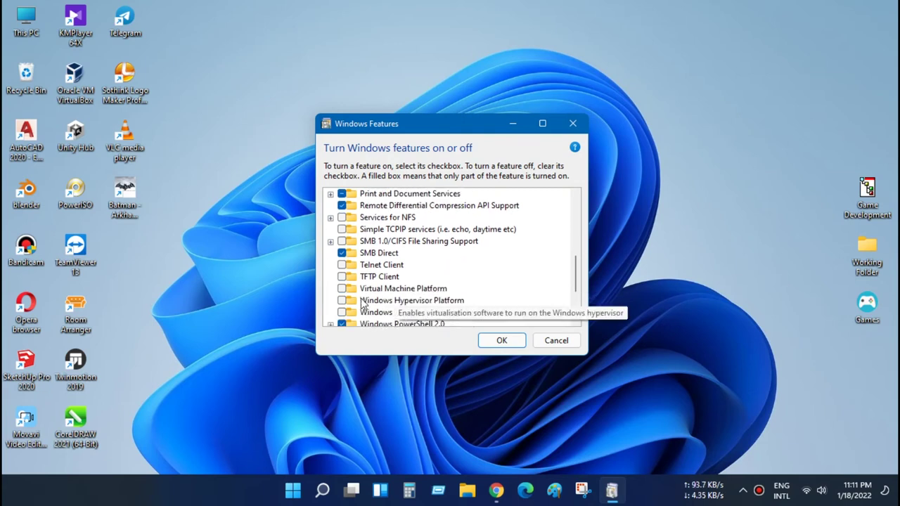
left_click(342, 289)
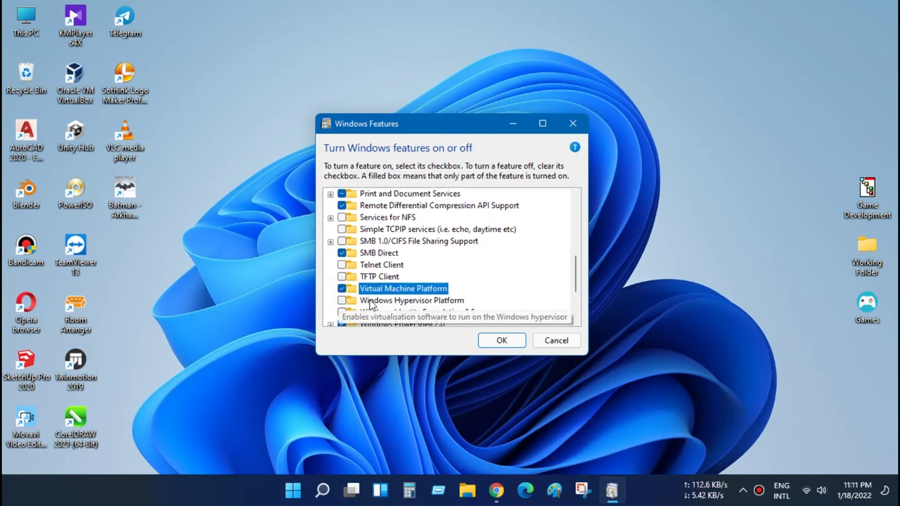
left_click(342, 300)
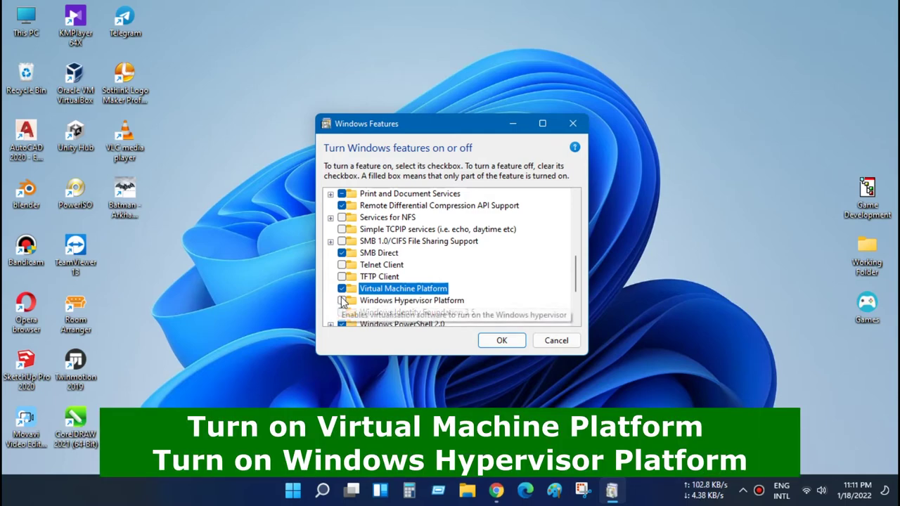
scroll(461, 275, "down", 1)
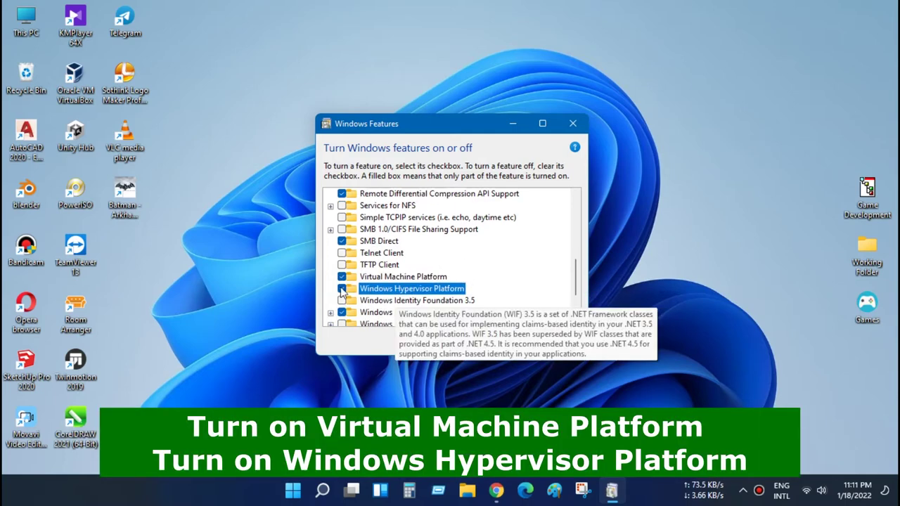
left_click(499, 342)
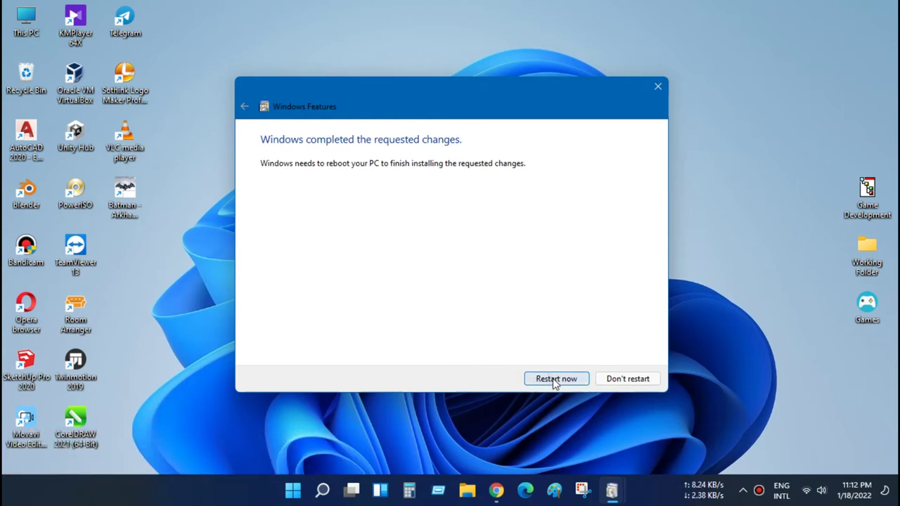
left_click(553, 379)
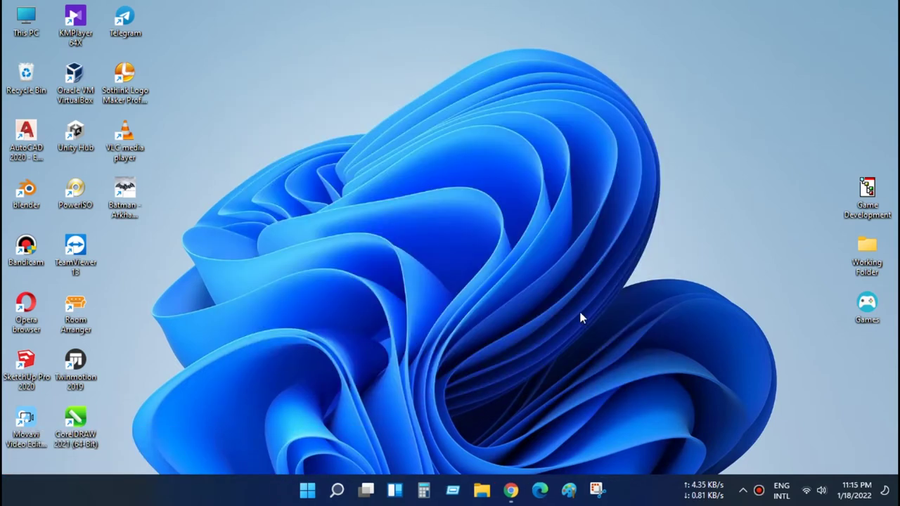
- Switch to Chrome and maximize the window with the store.rg-adguard.net link generator
left_click(513, 495)
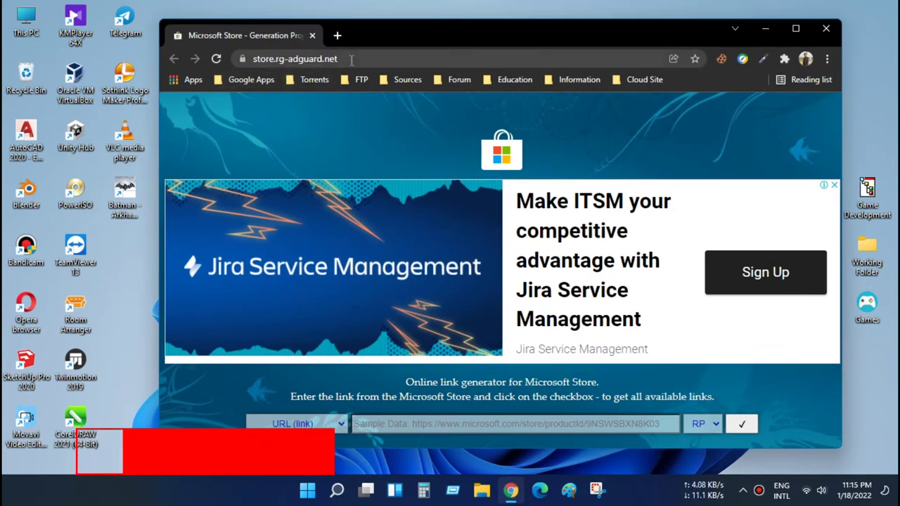
left_click(795, 28)
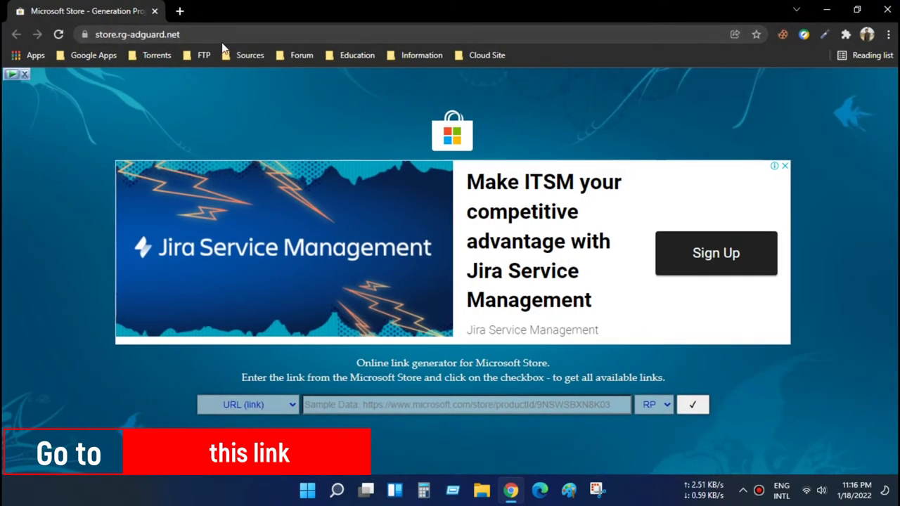
left_click(141, 34)
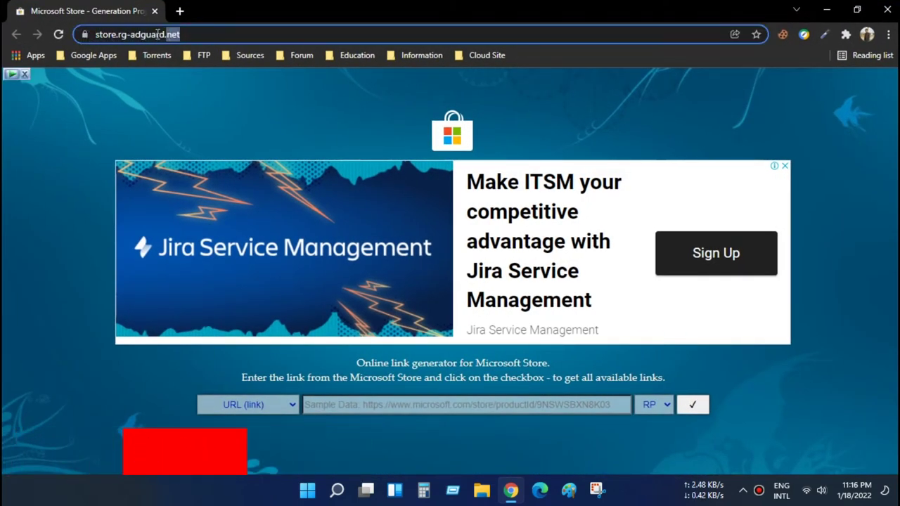
left_click(87, 209)
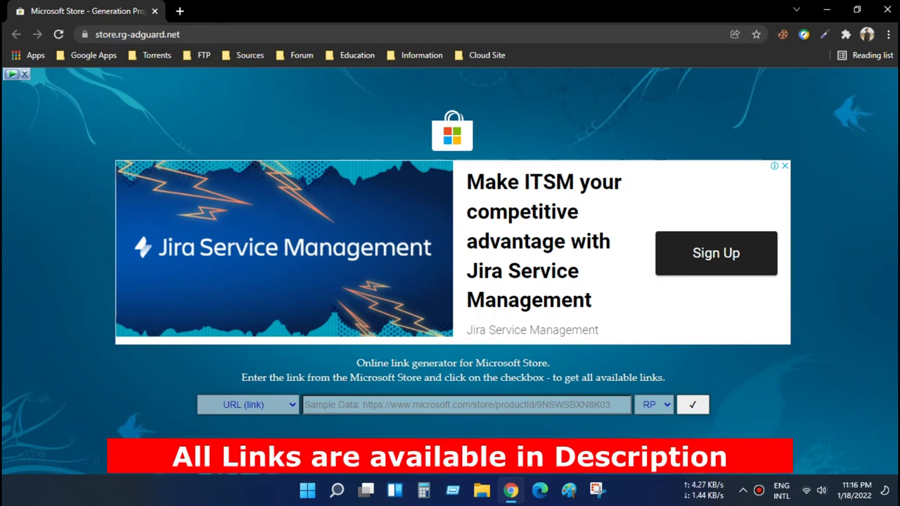
left_click(349, 411)
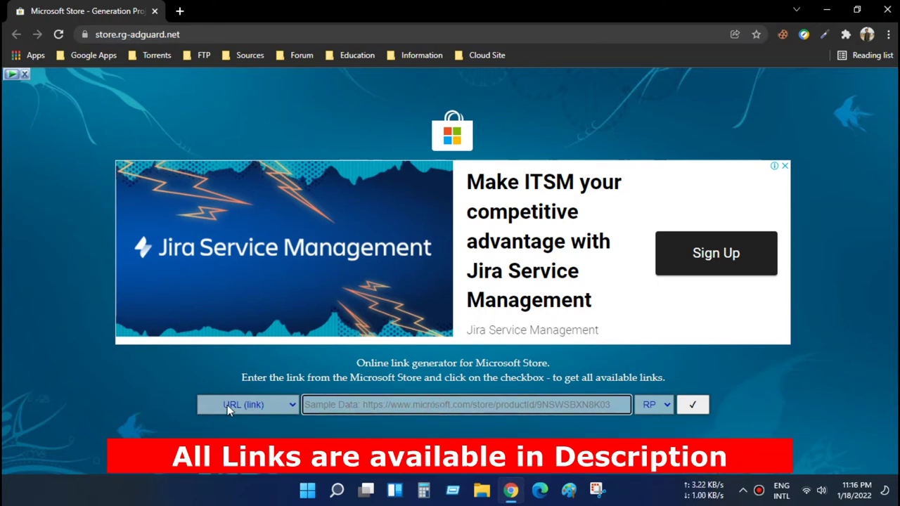
right_click(375, 408)
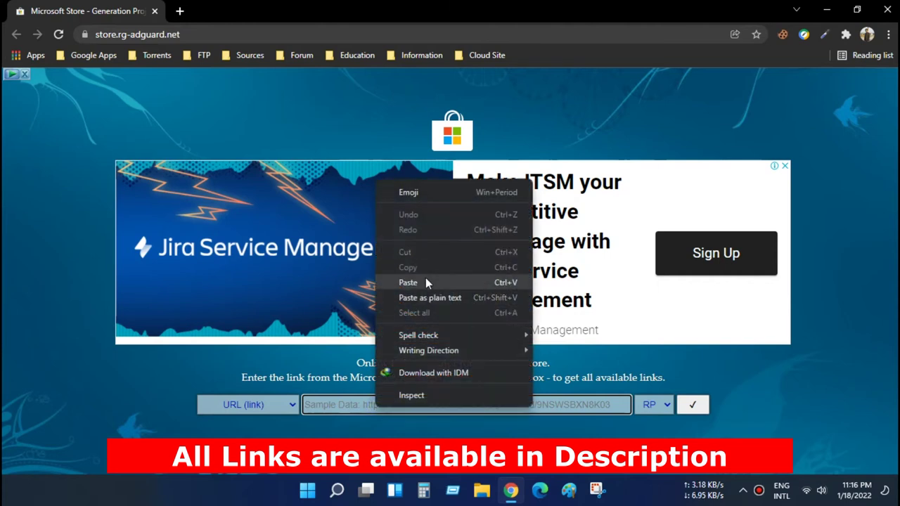
left_click(425, 281)
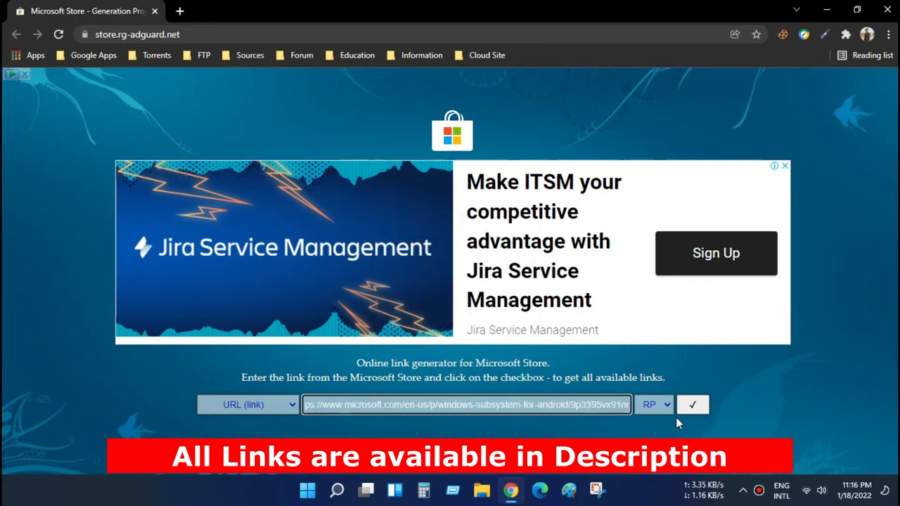
left_click(663, 406)
left_click(645, 422)
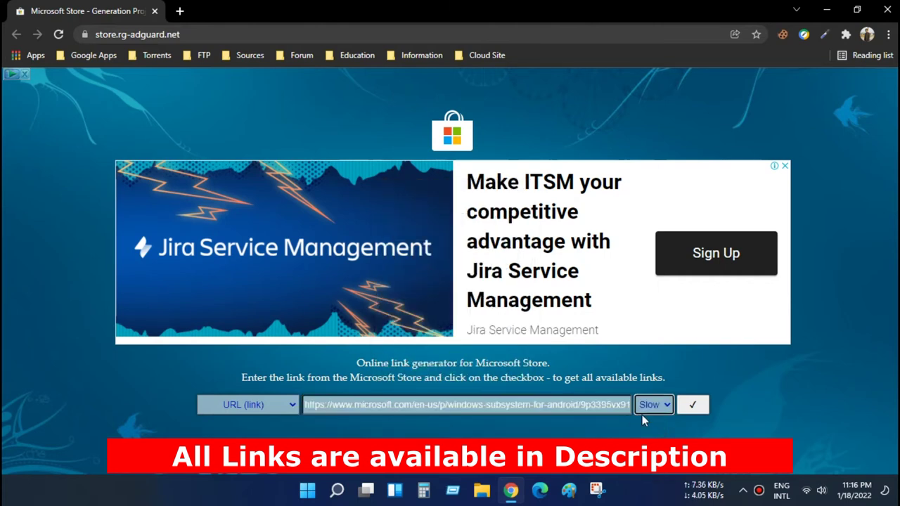
left_click(692, 405)
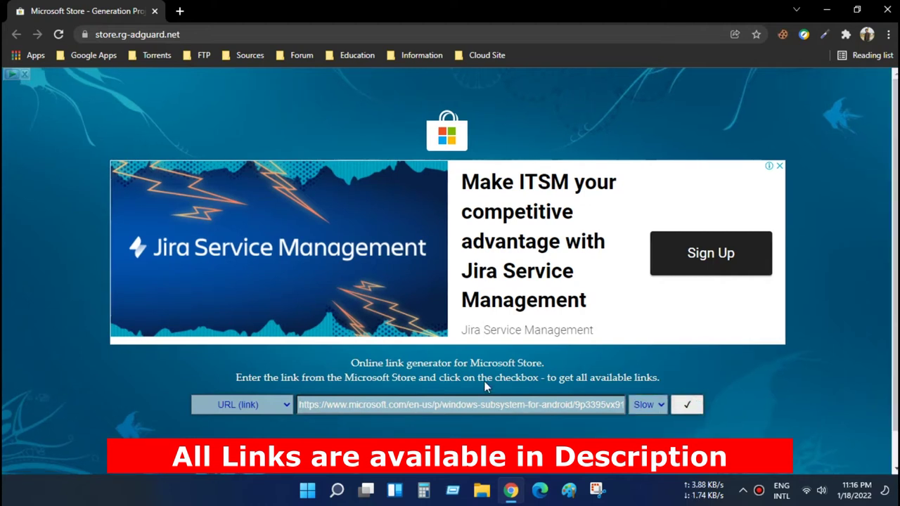
- Find the WindowsSubsystemForAndroid msixbundle in the generated file list and check its size and the options for its link
scroll(306, 351, "down", 1)
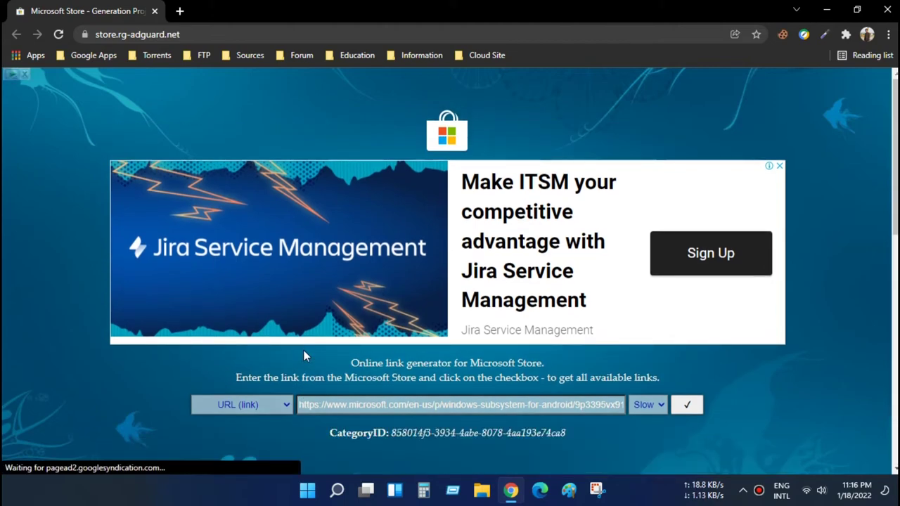
scroll(309, 348, "down", 3)
scroll(315, 352, "down", 1)
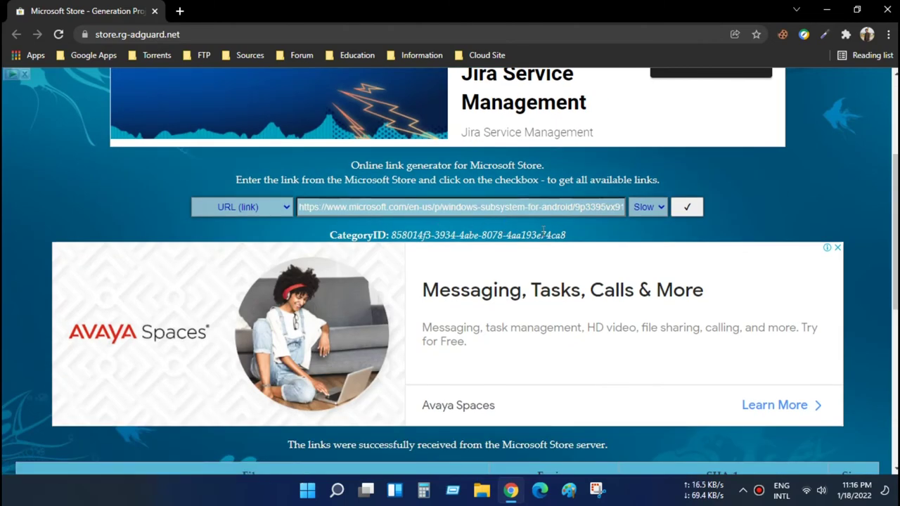
scroll(375, 323, "down", 5)
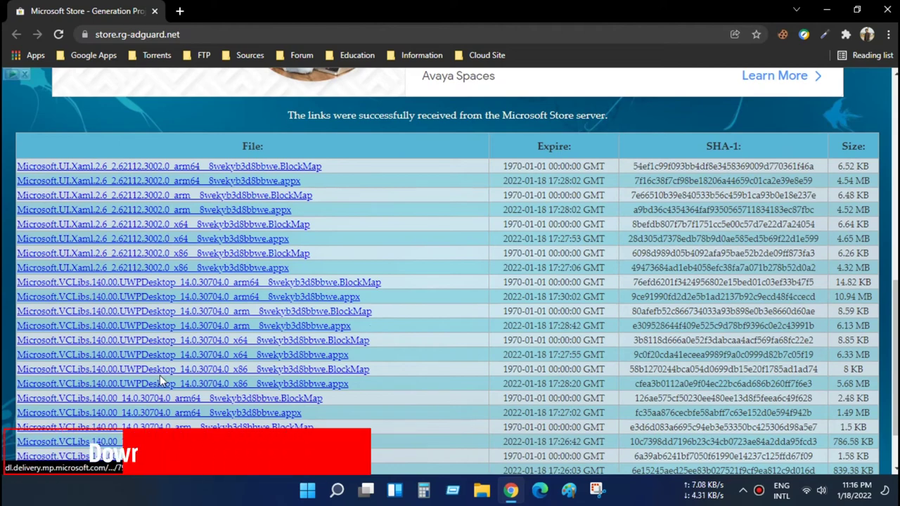
scroll(170, 384, "down", 2)
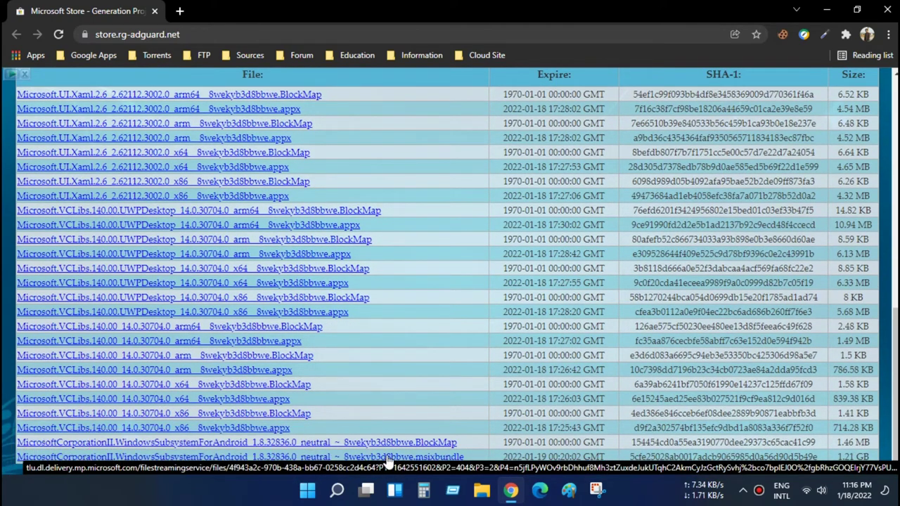
triple_click(837, 458)
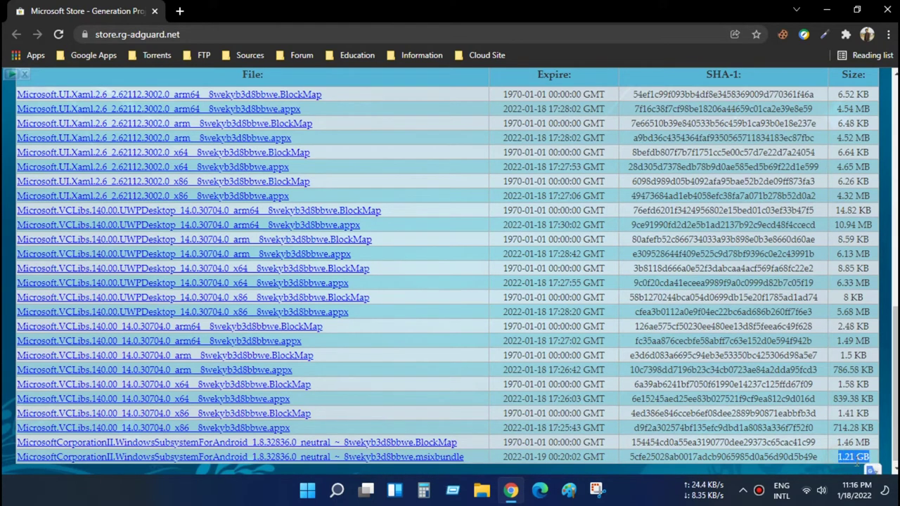
right_click(380, 459)
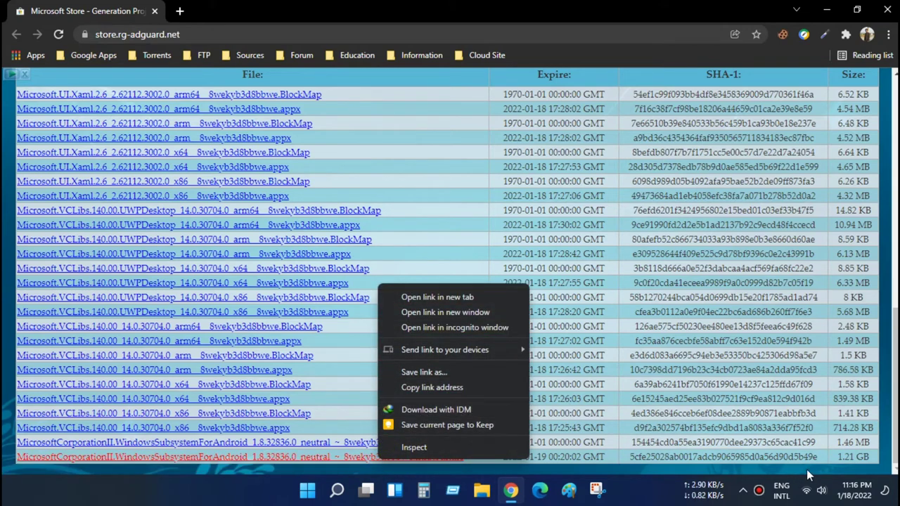
left_click(679, 449)
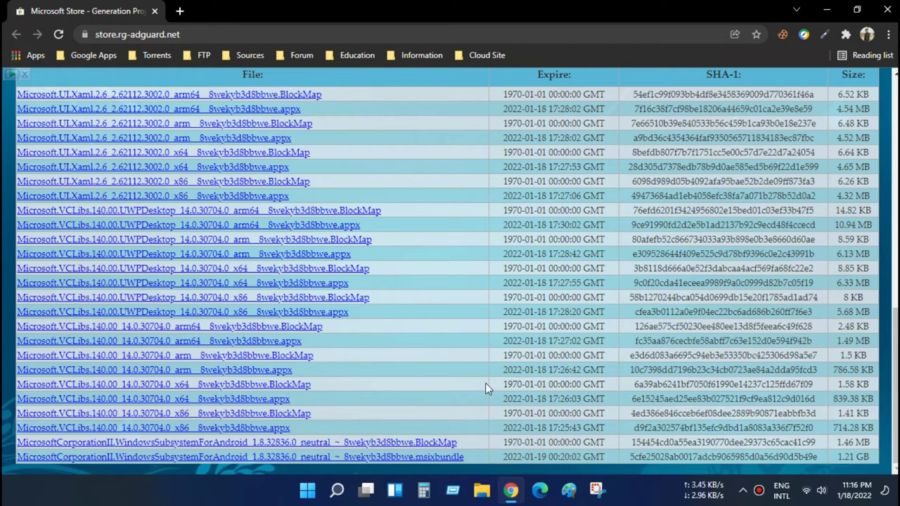
- Minimize the browser and try to install the Windows Subsystem for Android package on the desktop with App Installer
left_click(828, 11)
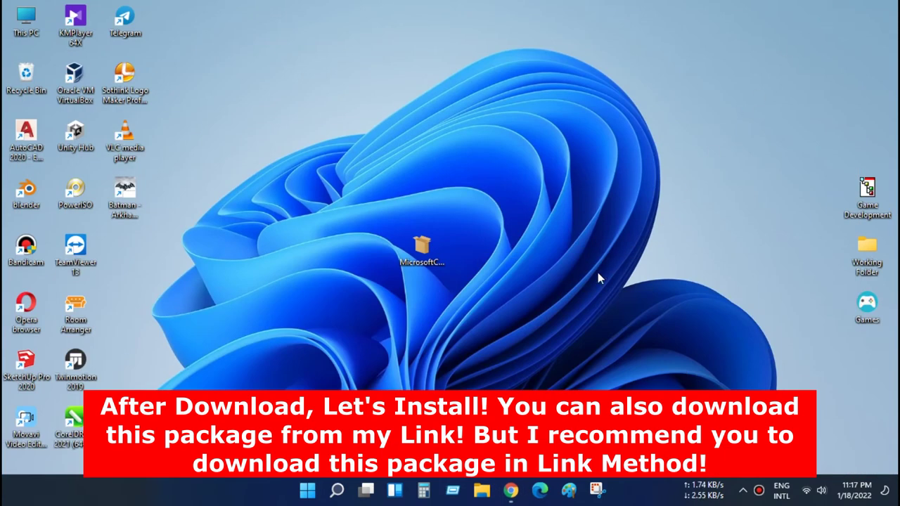
left_click(420, 258)
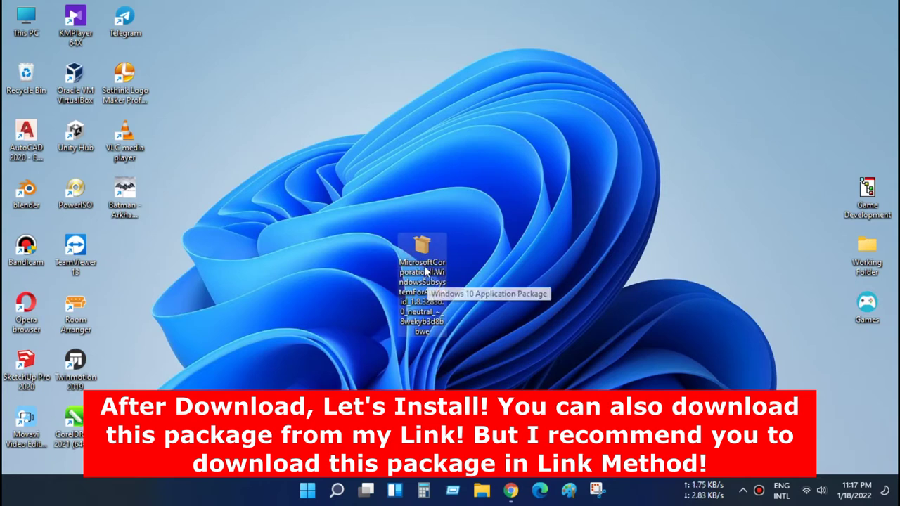
double_click(424, 260)
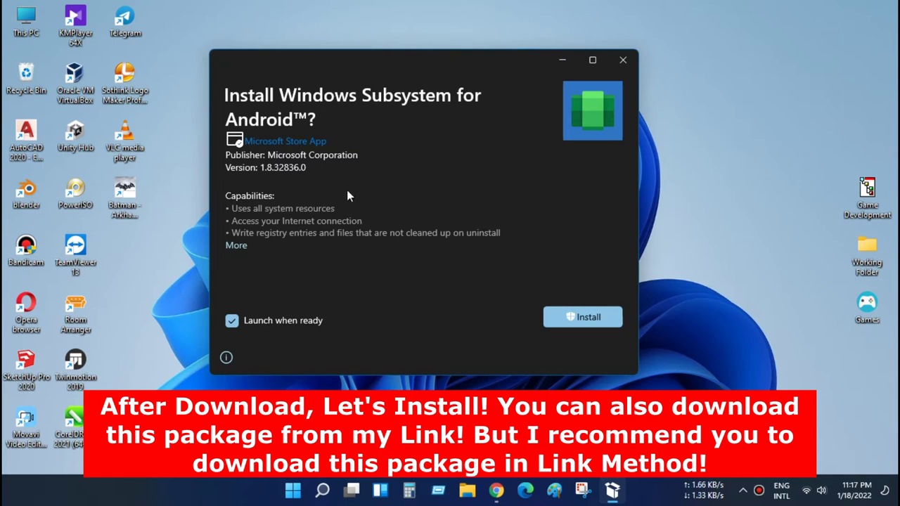
left_click(577, 320)
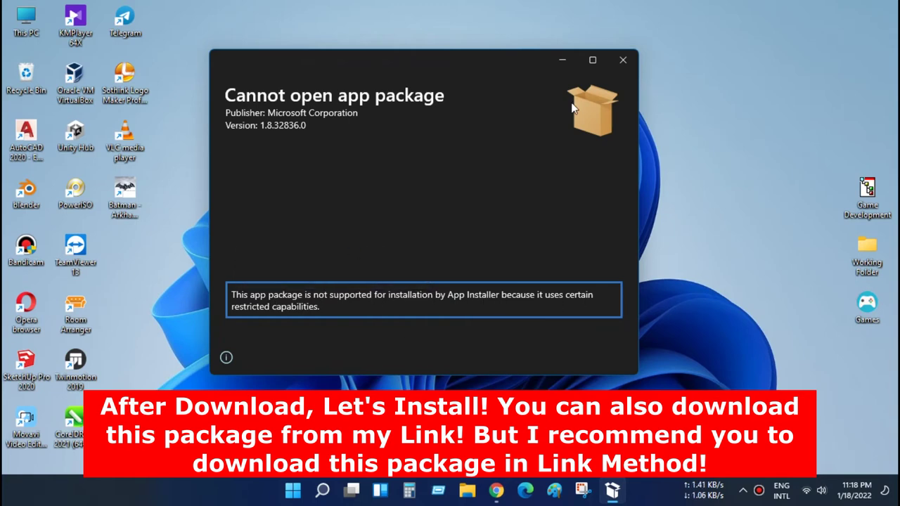
left_click(623, 60)
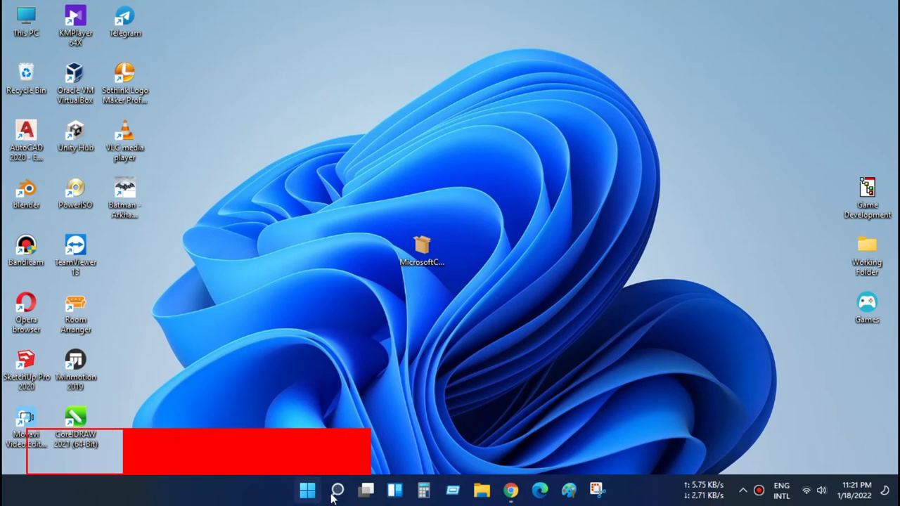
- Search for powershell, run Windows PowerShell as administrator and move its window below the package file on the desktop
left_click(336, 492)
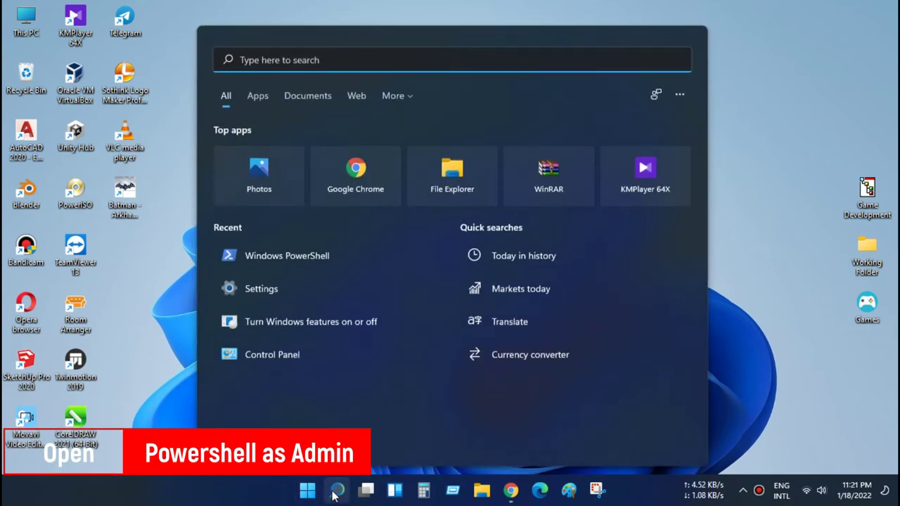
type("powershell")
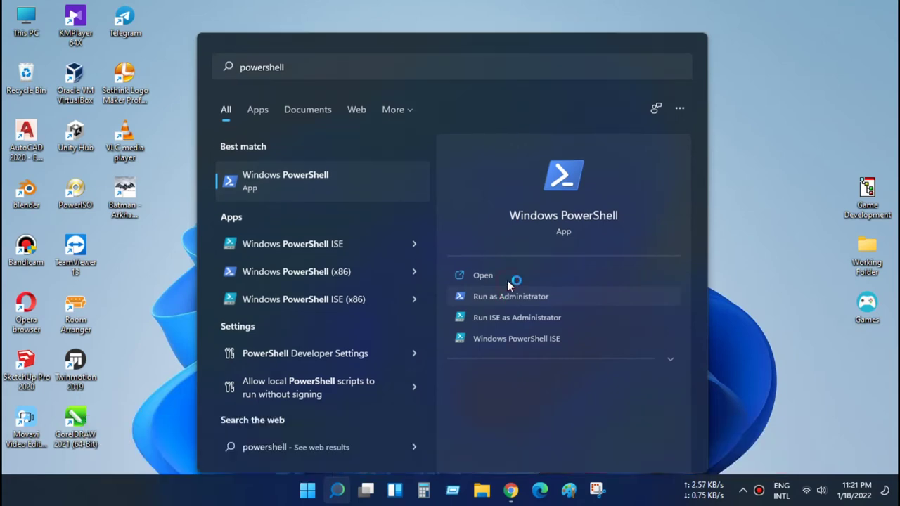
left_click(507, 282)
left_click_drag(361, 95, 446, 289)
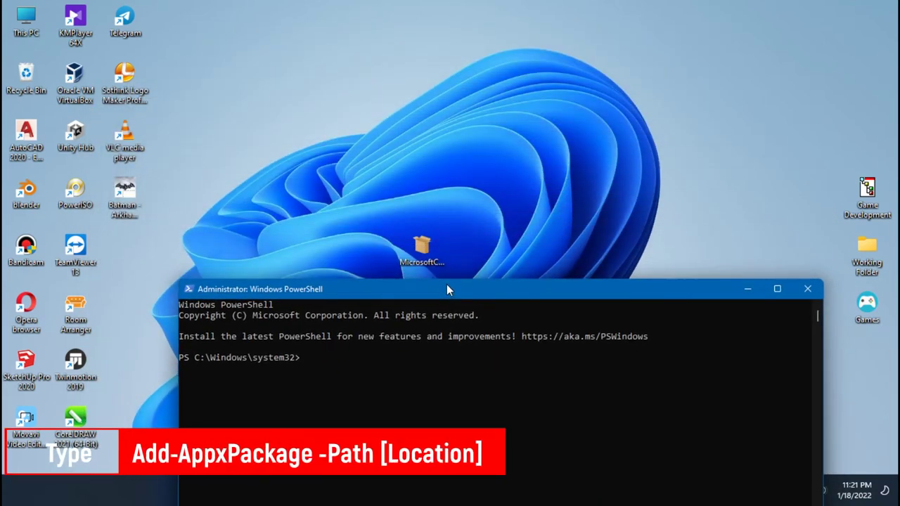
- Install the package by running Add-AppxPackage -Path with the full path to the desktop file MicrosoftCorporationII.WindowsSubsystemForAndroid_1.8.32836.0_neutral_~_8wekyb3d8bbwe.Msixbundle
type("Add-AppxPackage -Path C:\\Users\\JARengine\\Desktop\\MicrosoftCorporationII.WindowsSubsystemForAndroid_1.8.32836.0_neutral_~_8wekyb3d8bbwe.Msixbundle")
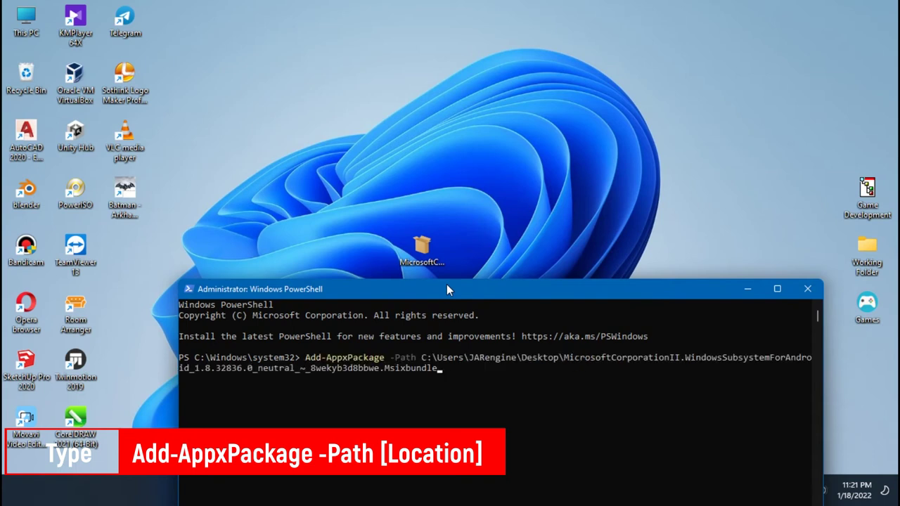
left_click(306, 357)
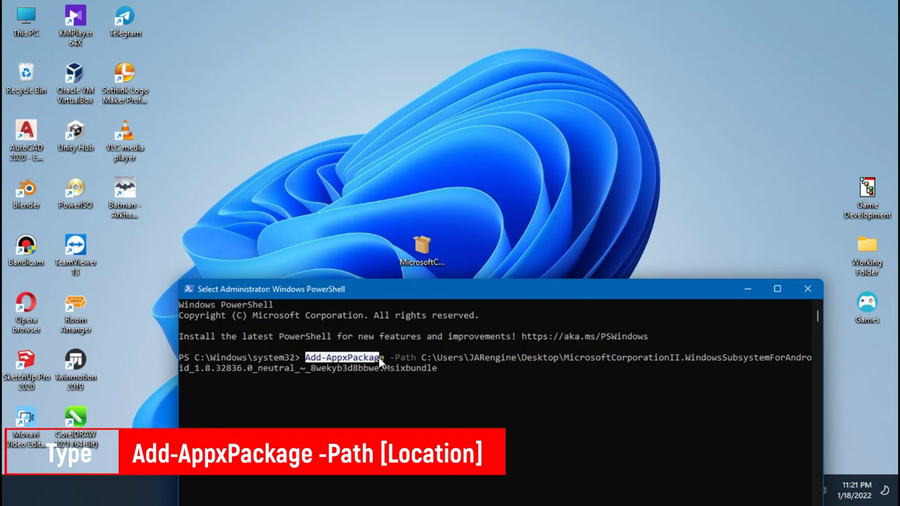
left_click(443, 367)
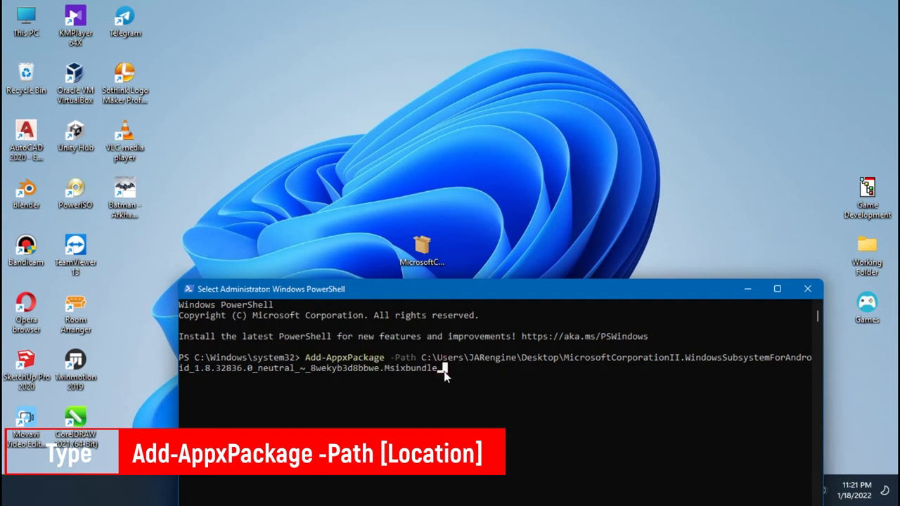
left_click_drag(444, 372, 307, 360)
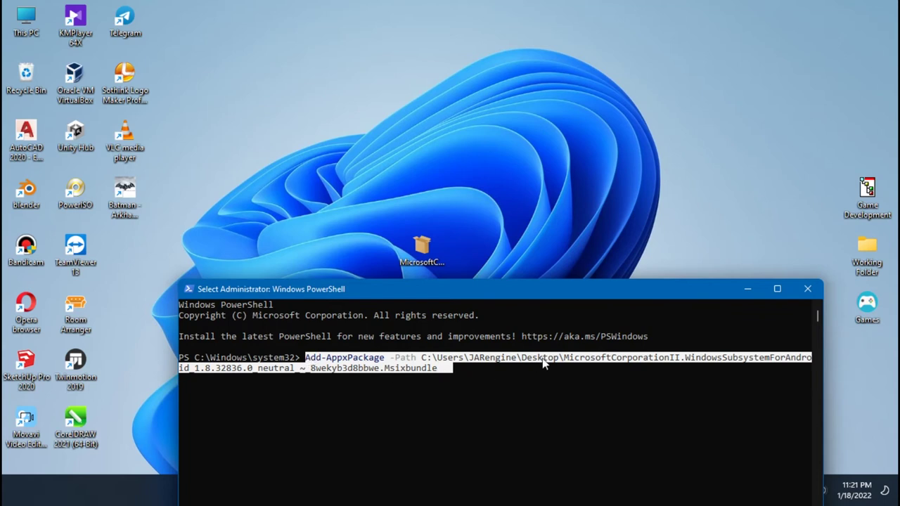
left_click(461, 379)
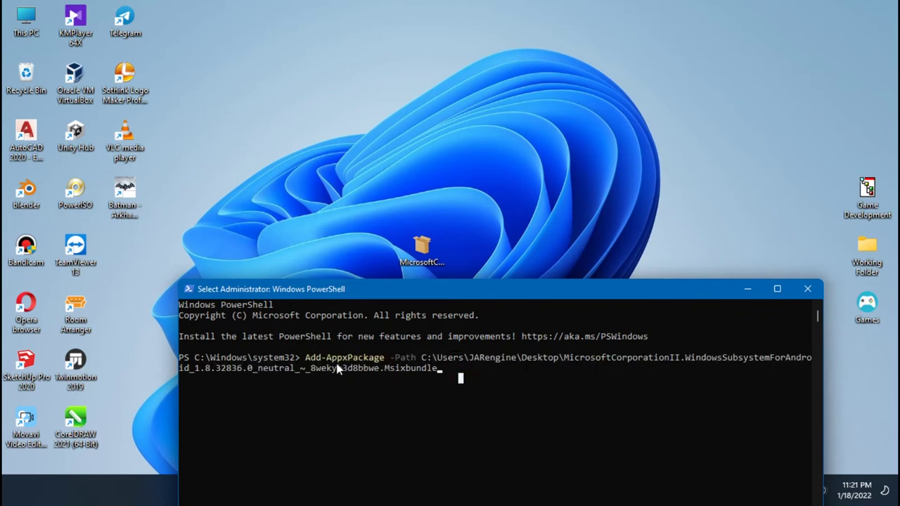
left_click_drag(307, 358, 413, 360)
left_click(412, 360)
left_click(466, 378)
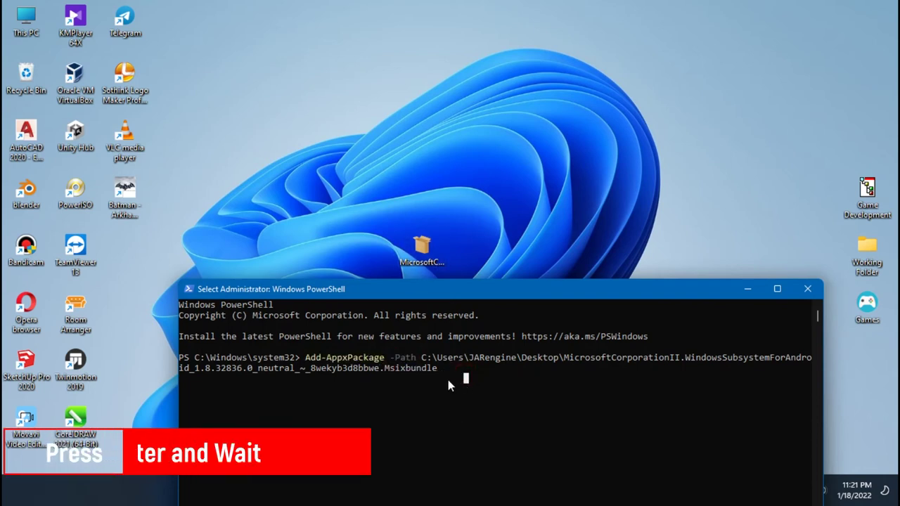
key("Return")
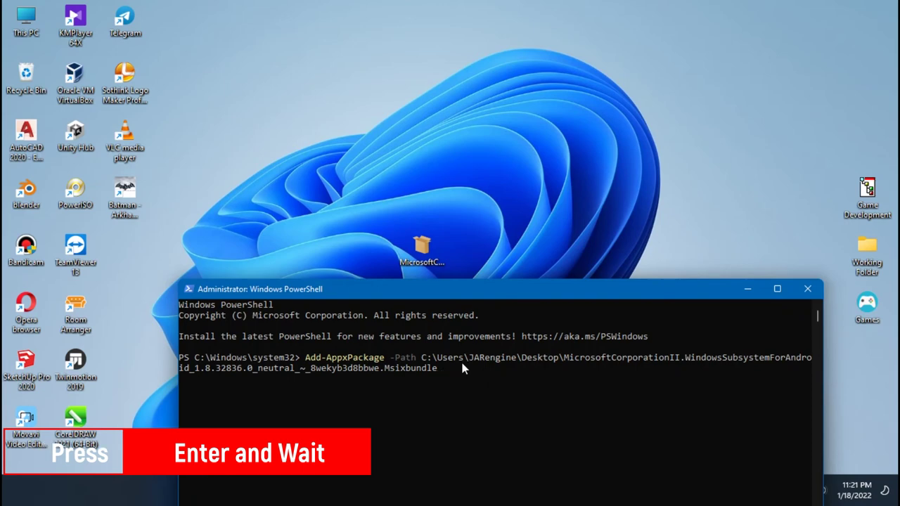
left_click_drag(414, 290, 404, 85)
key("Return")
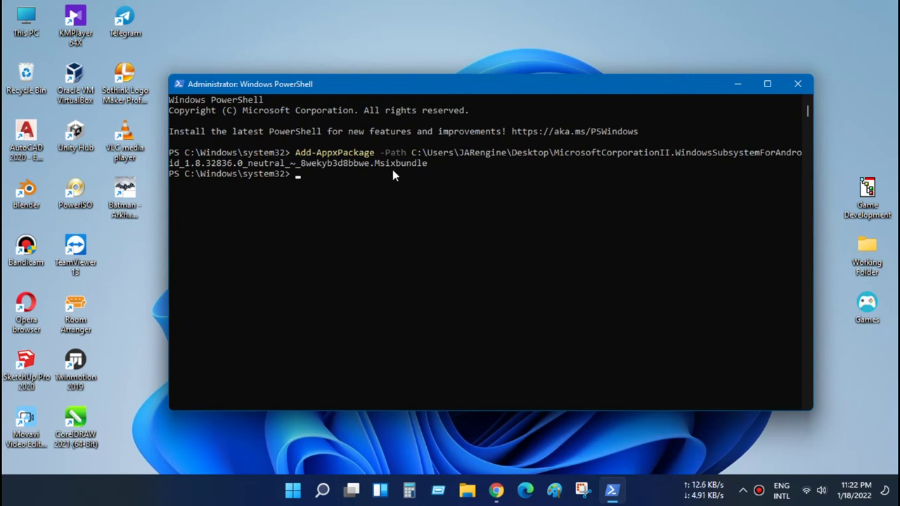
- Close PowerShell and bring up Start to reach the installed Windows Subsystem for Android
left_click(797, 84)
left_click(298, 498)
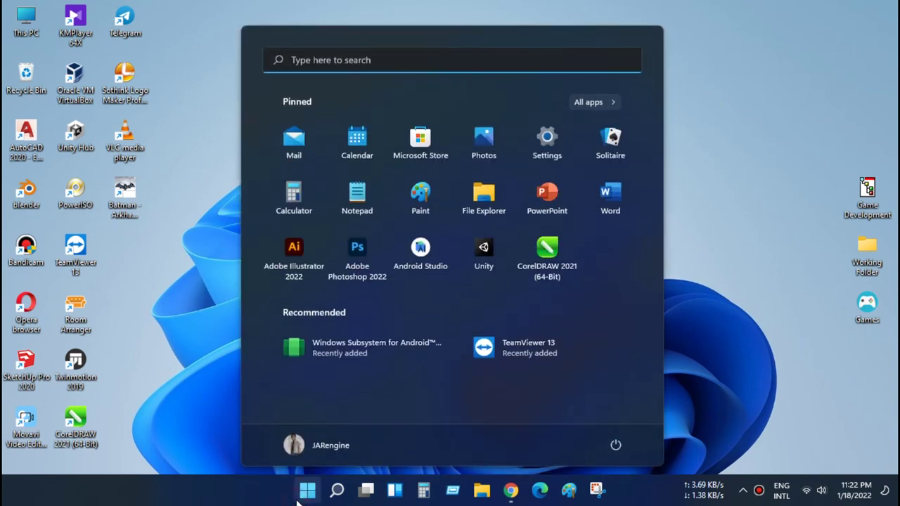